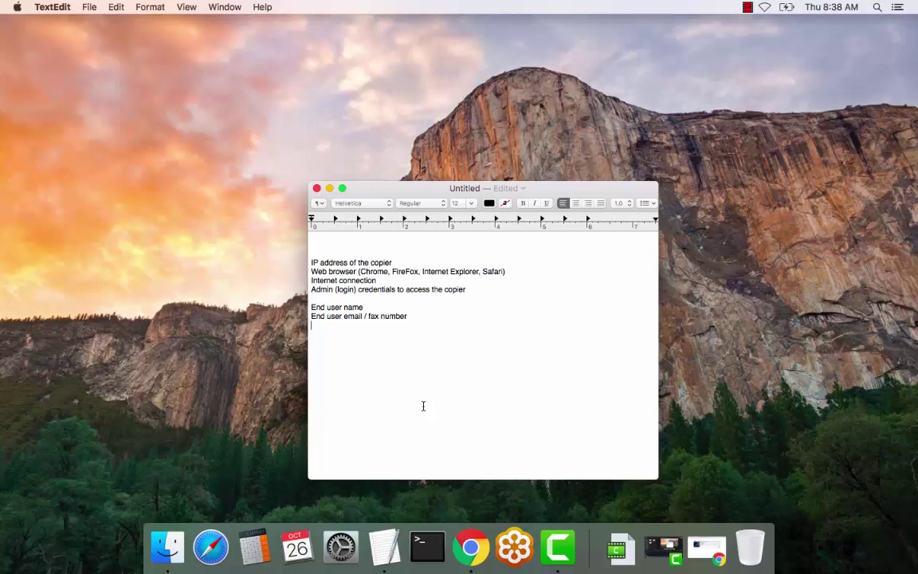
Step: Hide the notes and bring back the browser showing the copier's IP address
click(329, 189)
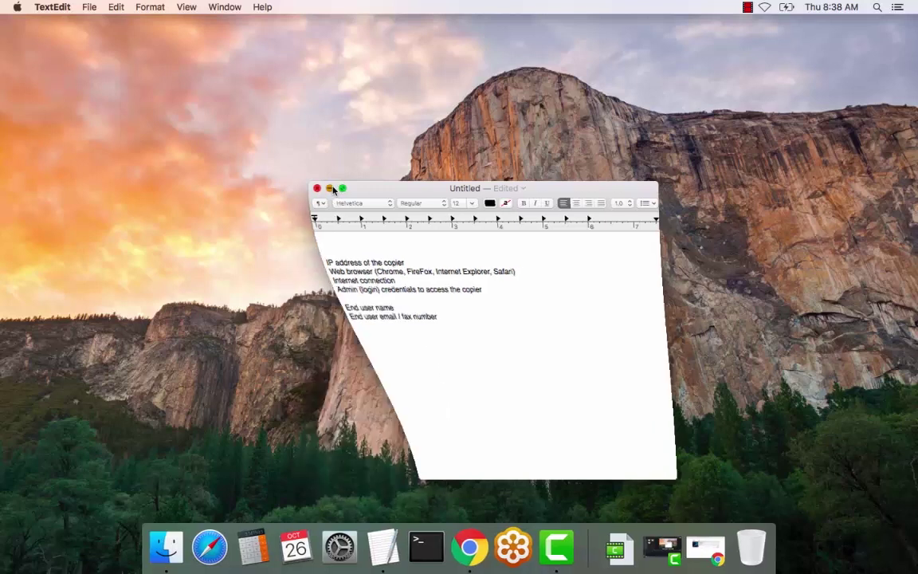
click(448, 547)
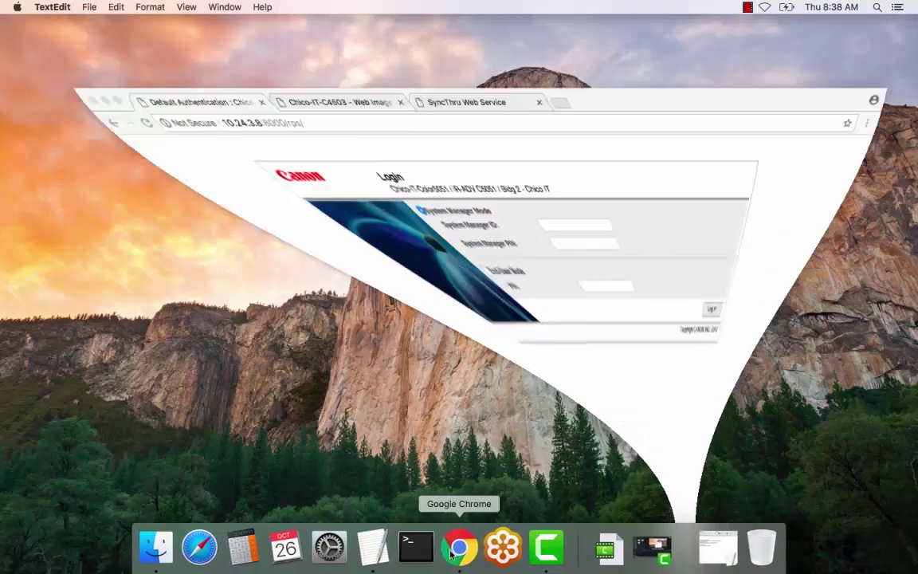
click(300, 72)
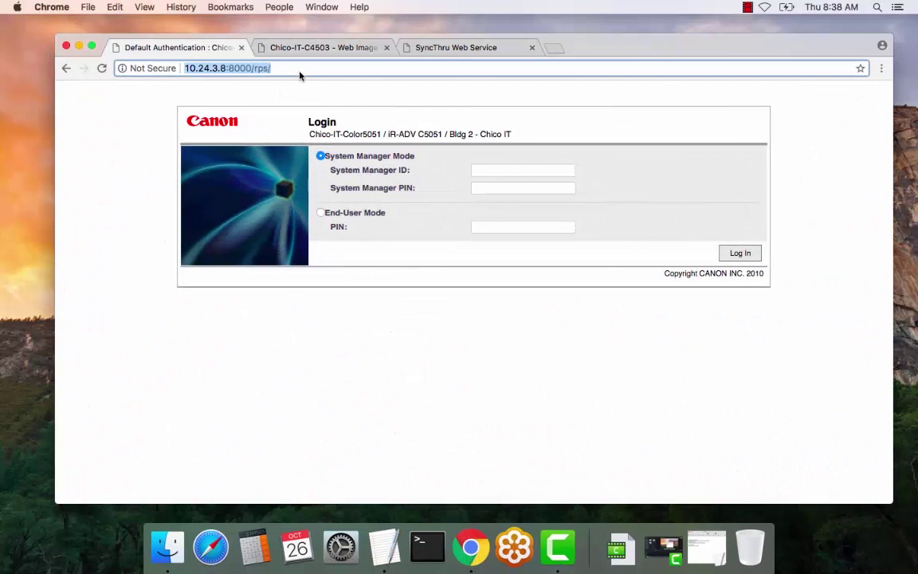
Step: Log in to the copier as system manager with the manager ID and PIN
click(497, 171)
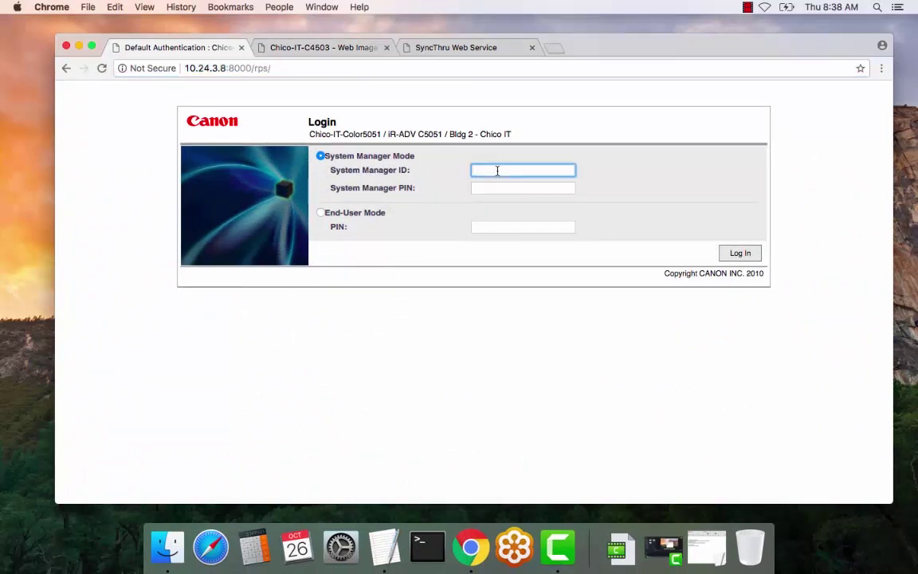
text(7654321)
click(540, 189)
text(7654321)
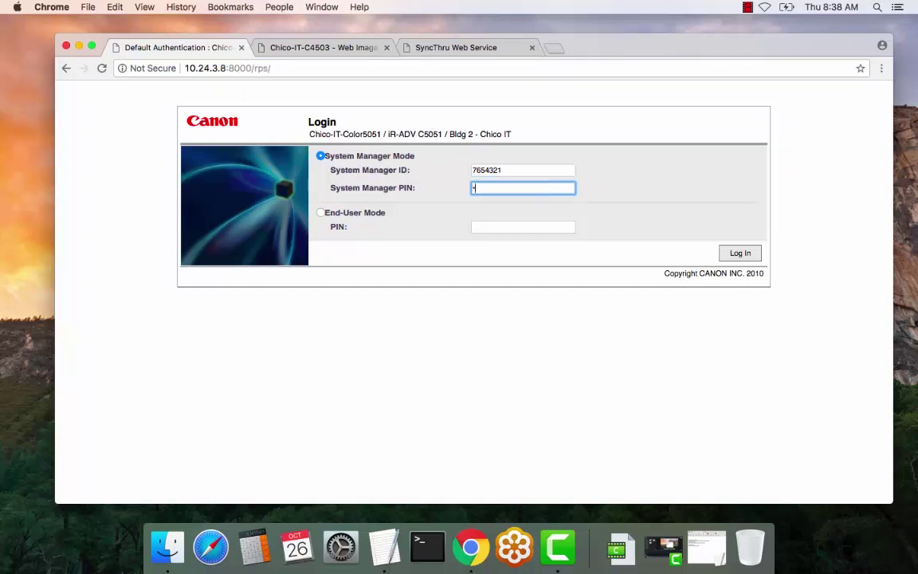
text(1)
click(741, 255)
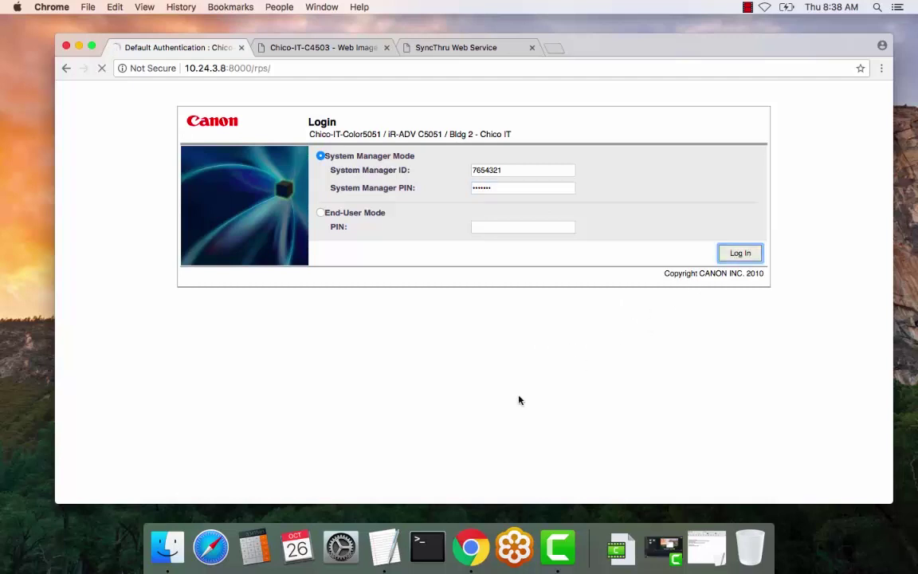
Step: Decline saving the password and open Address List 04 from the Address Book
click(511, 191)
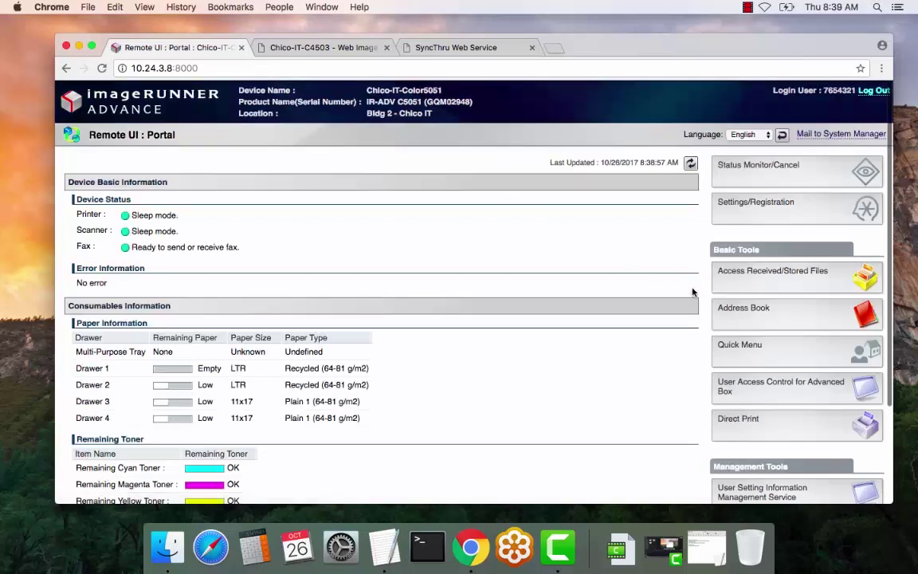
click(743, 329)
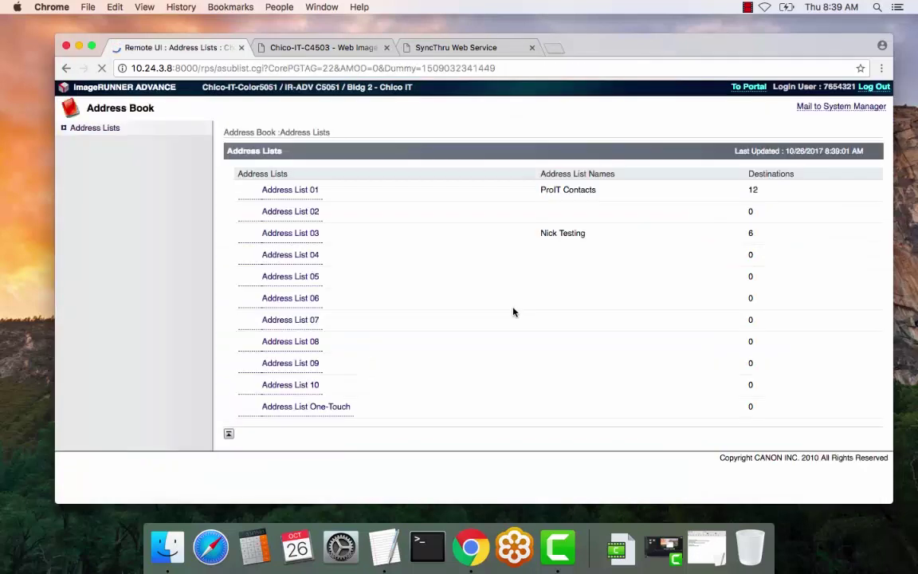
click(302, 256)
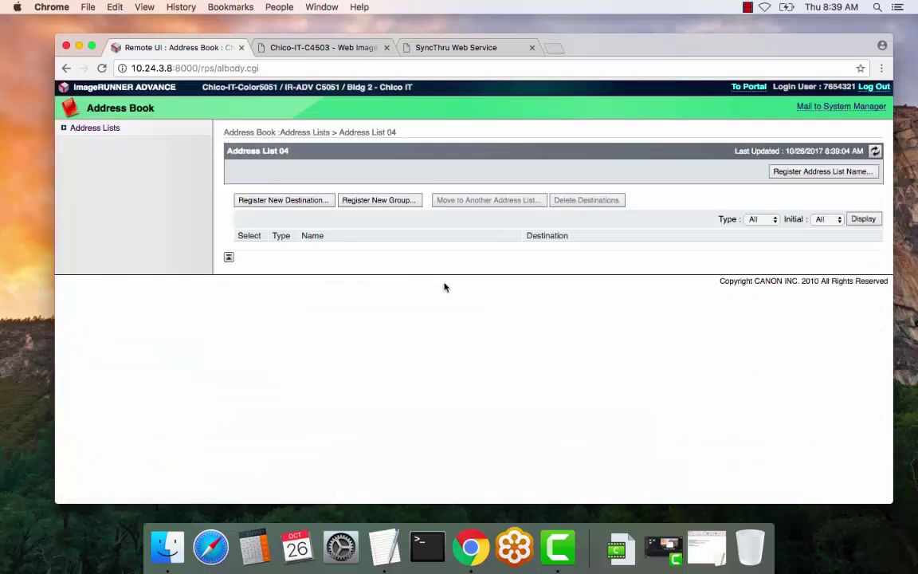
Step: Register a new e-mail destination named 'User Name' with the contact's e-mail address
click(275, 200)
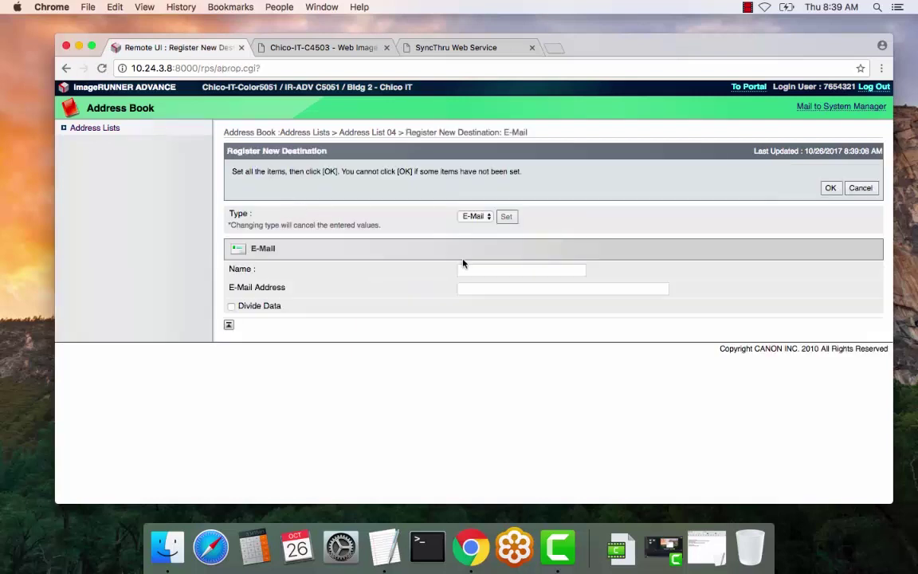
click(482, 268)
text(User)
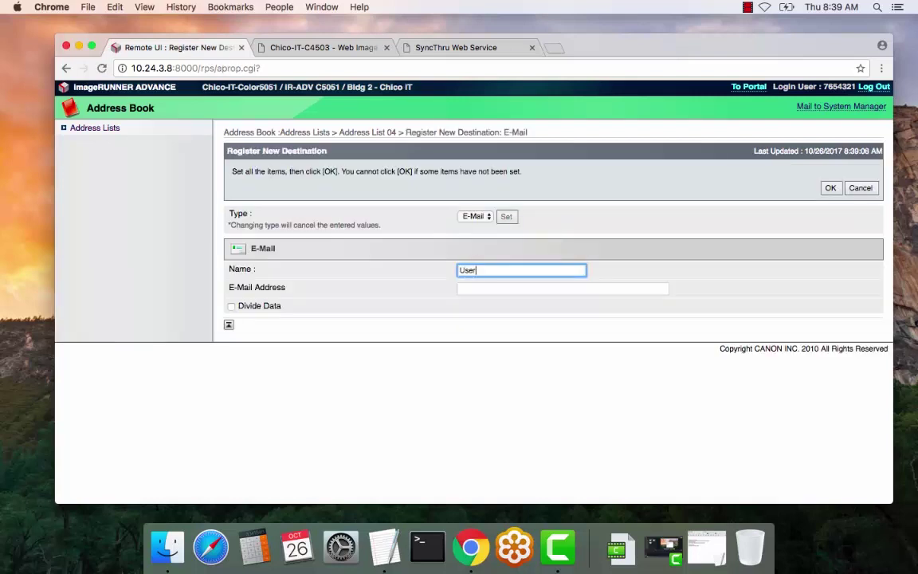
text( Name)
key(Tab)
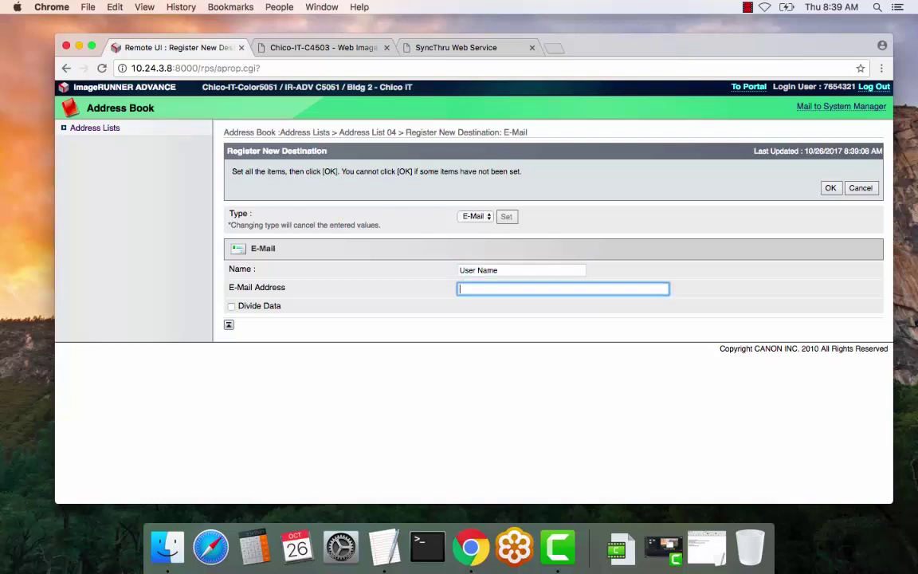
text(email address)
key(BackSpace)
key(BackSpace)
key(BackSpace)
key(BackSpace)
key(BackSpace)
key(BackSpace)
key(BackSpace)
key(BackSpace)
key(BackSpace)
key(BackSpace)
key(BackSpace)
key(BackSpace)
key(BackSpace)
text(email@domain.com)
click(825, 189)
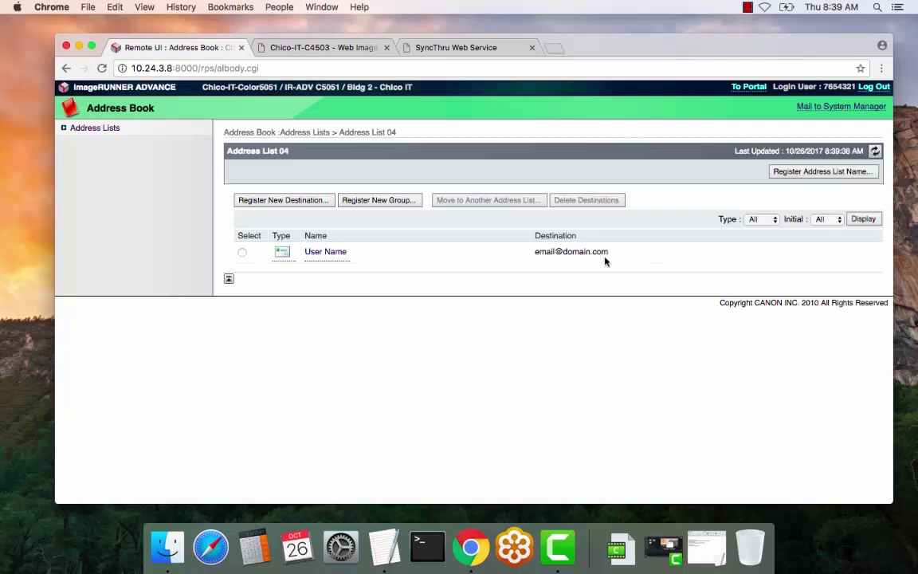
Step: Start another new destination and set its type to Fax
click(284, 200)
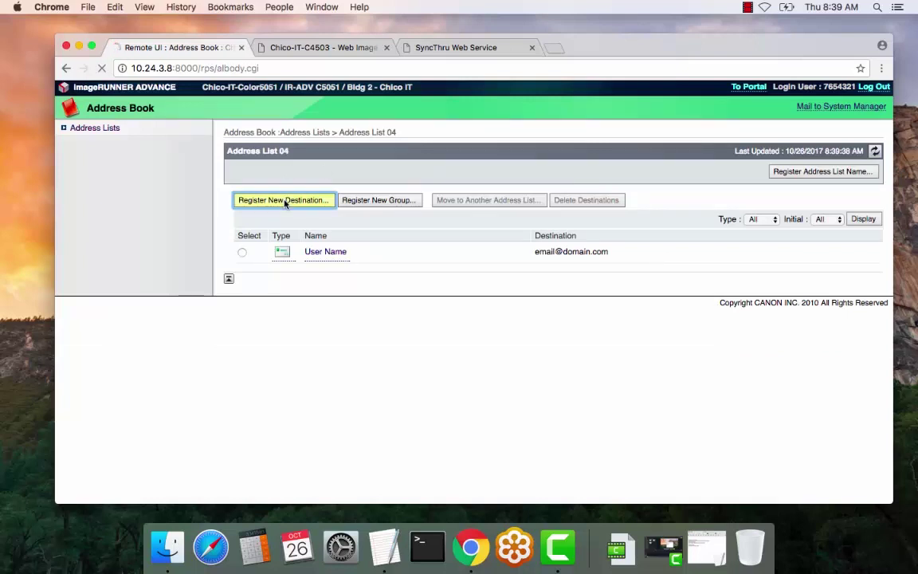
click(486, 217)
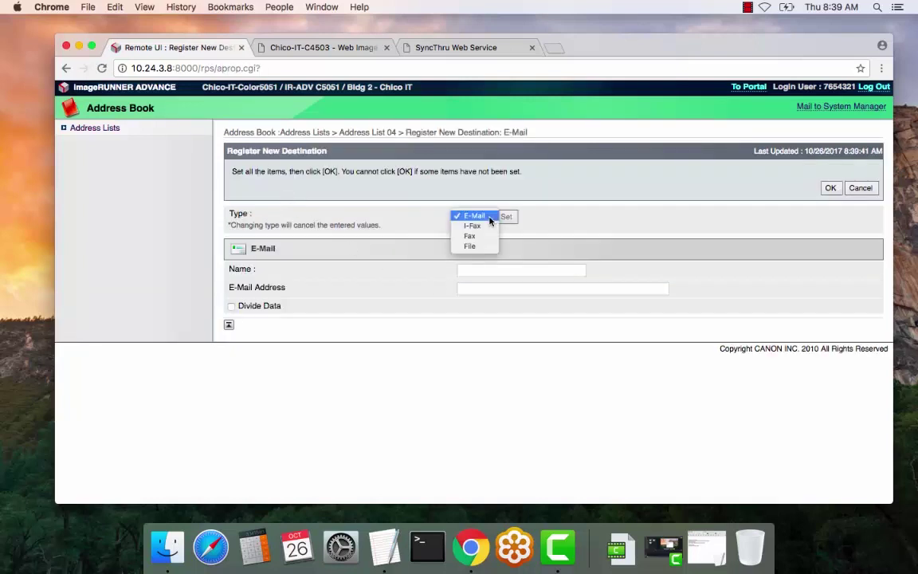
click(483, 236)
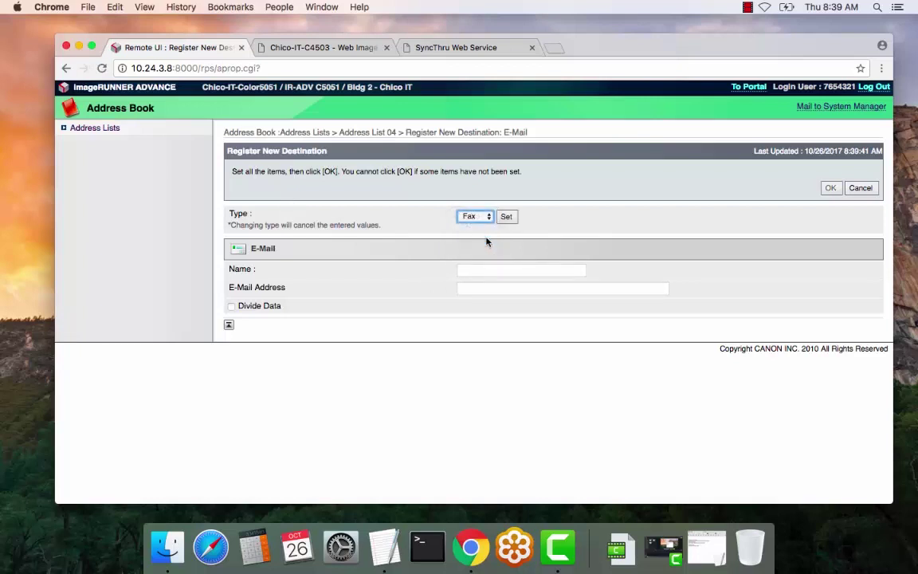
click(507, 216)
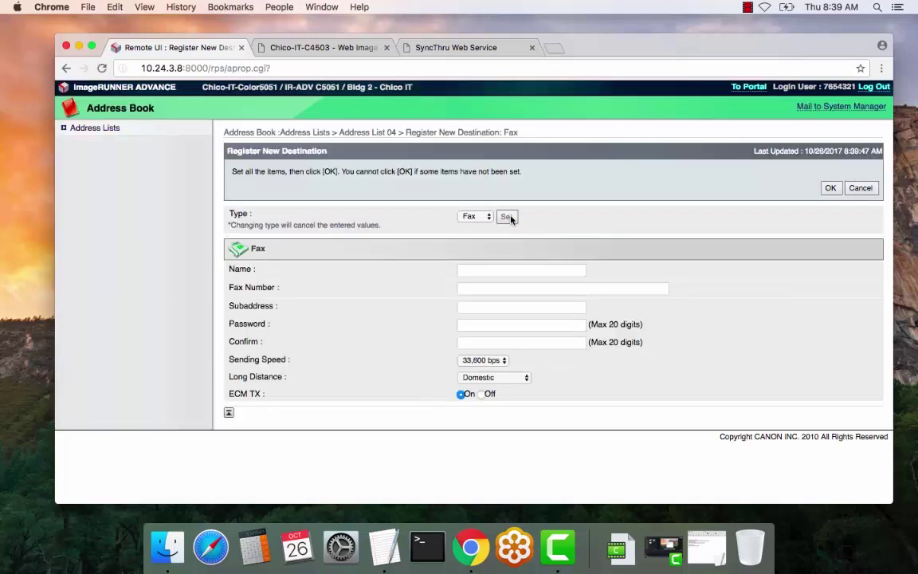
click(475, 271)
Step: Name the fax contact 'User Name 1' and enter a first dashed fax number
text(U)
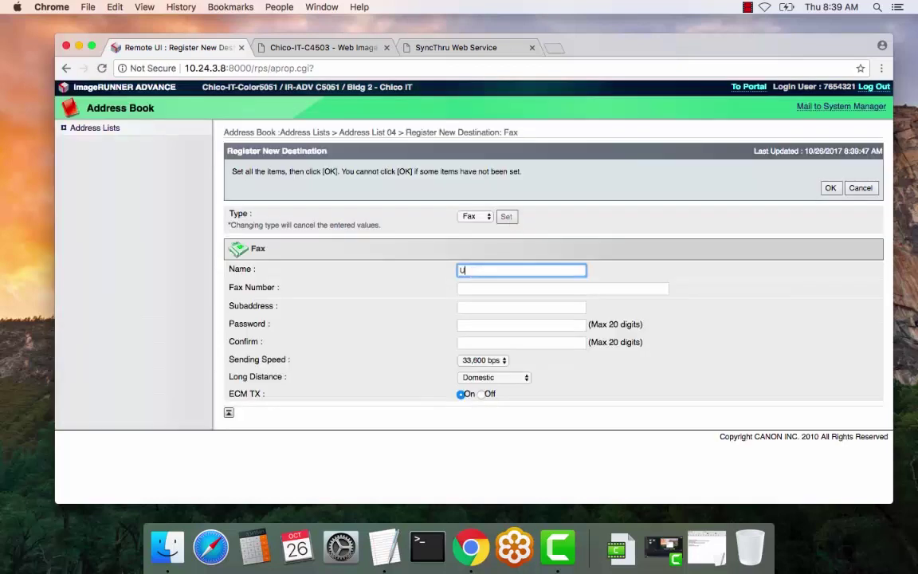
text(ser Name 1)
click(503, 286)
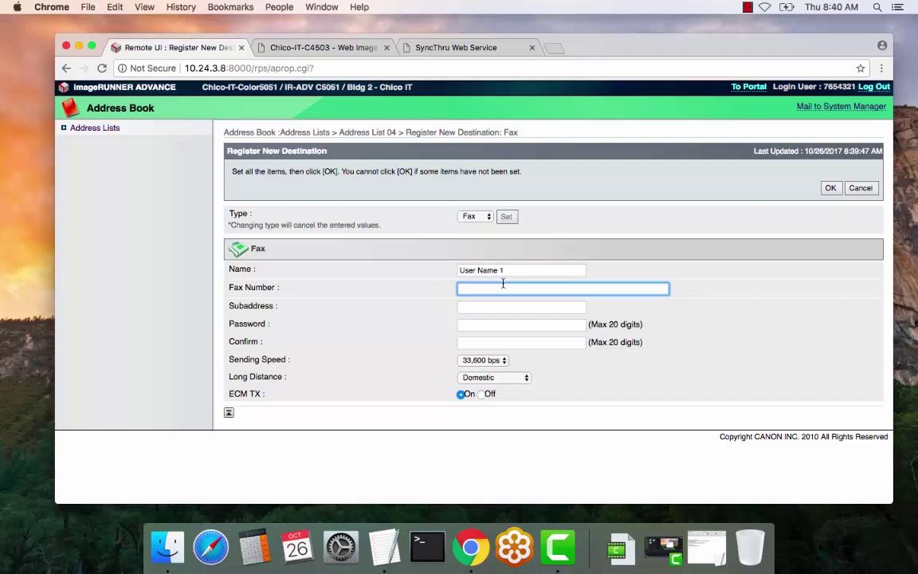
text(000000)
key(BackSpace)
key(BackSpace)
key(BackSpace)
text(-000-0000)
Step: Replace the number with a plain placeholder number of zeros and save the fax contact
click(459, 288)
text(9-)
key(BackSpace)
key(BackSpace)
text(8-)
key(BackSpace)
key(BackSpace)
key(Delete)
key(Delete)
key(Delete)
key(Delete)
key(super+a)
text(0000000)
click(831, 187)
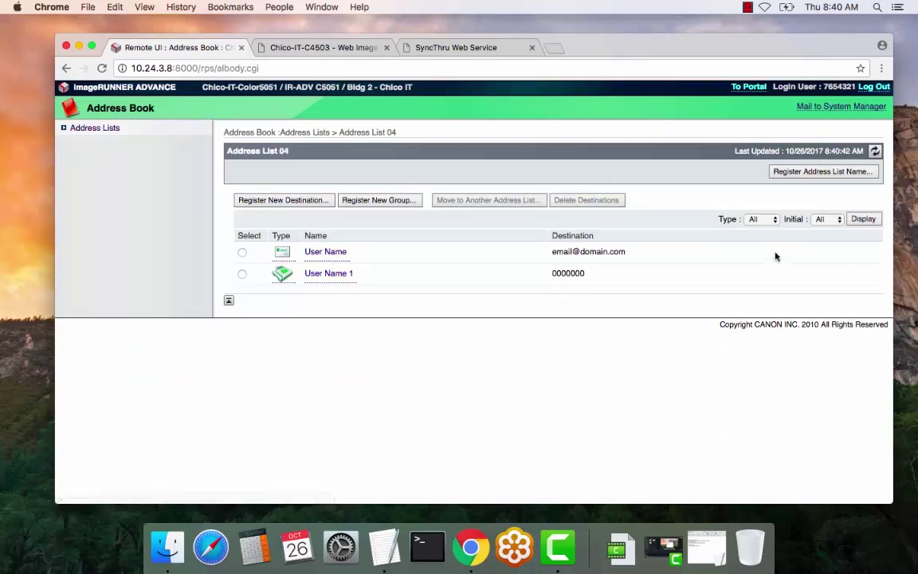
Step: Open the Address List 04 naming page and try the names 'Office I', 'Dept 2' and 'Building 3'
click(821, 172)
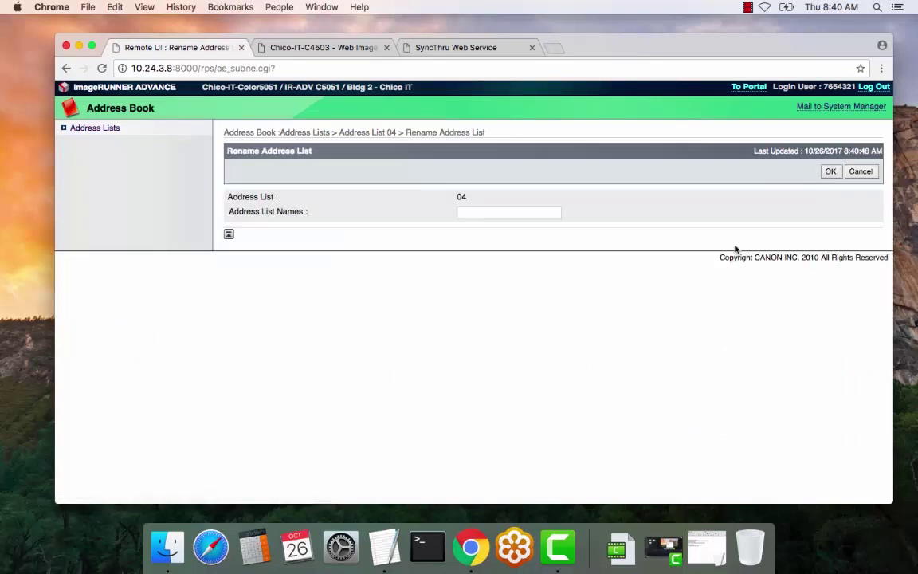
click(488, 212)
text(Office I)
key(BackSpace)
key(BackSpace)
key(BackSpace)
key(BackSpace)
key(BackSpace)
key(BackSpace)
key(BackSpace)
key(BackSpace)
text(Dept 2)
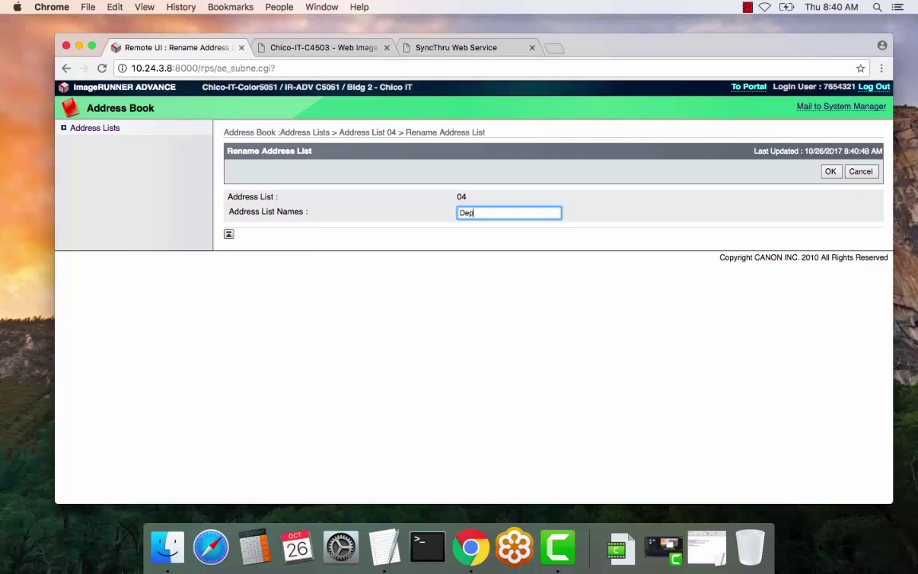
key(BackSpace)
key(BackSpace)
key(BackSpace)
key(BackSpace)
key(BackSpace)
key(BackSpace)
text(Building 3)
key(BackSpace)
key(BackSpace)
key(BackSpace)
key(BackSpace)
key(BackSpace)
key(BackSpace)
key(BackSpace)
key(BackSpace)
key(BackSpace)
key(BackSpace)
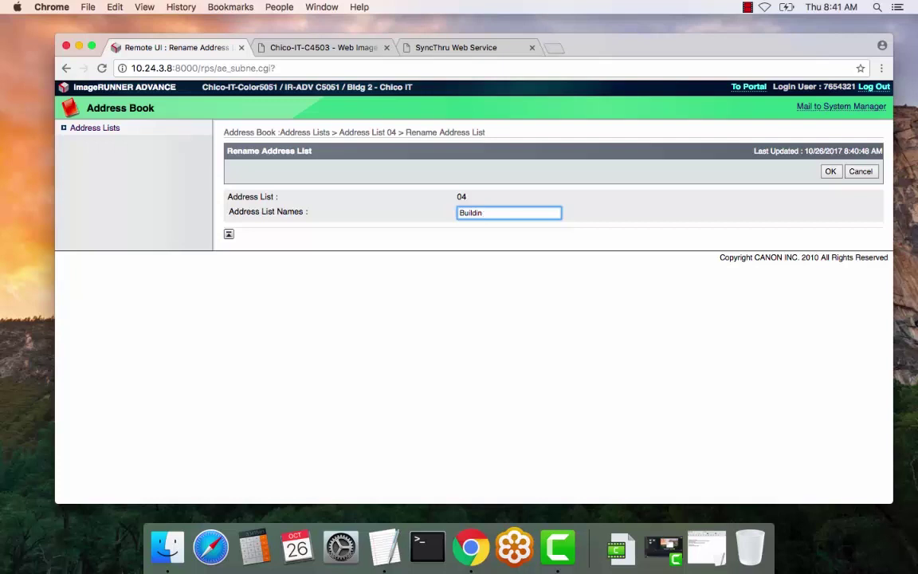